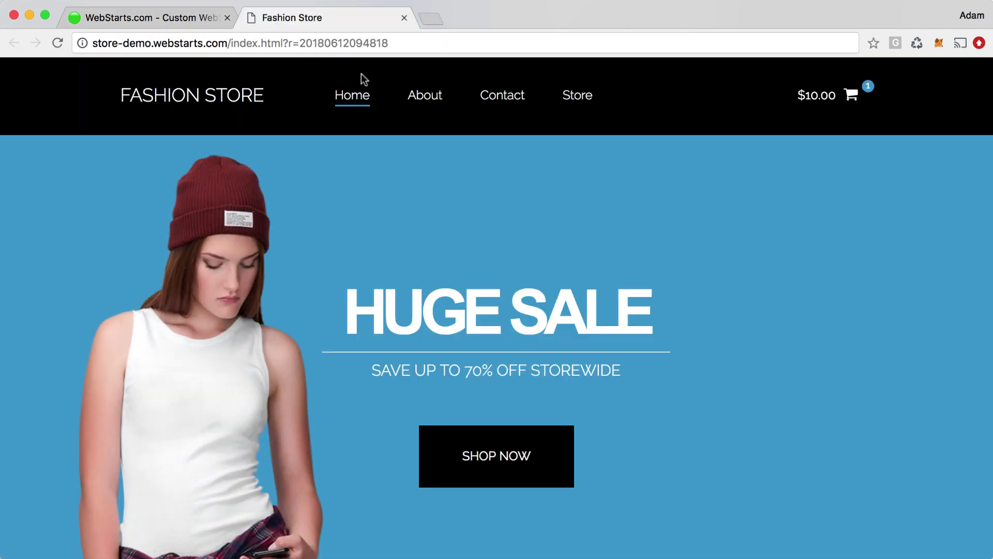
Step: From the live home page, go via SHOP NOW to the Men's cotton crew neck tee page and scroll it
left_click(514, 452)
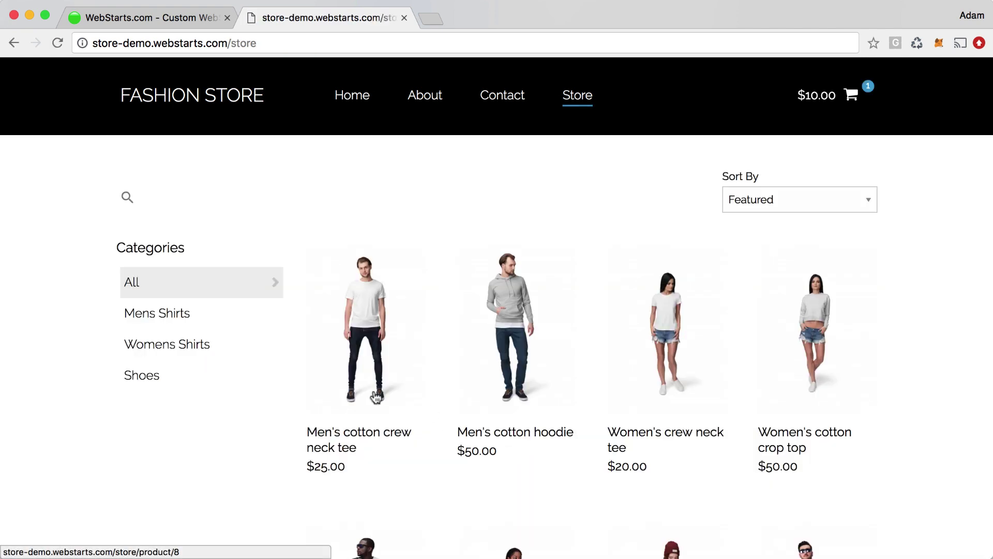
left_click(371, 328)
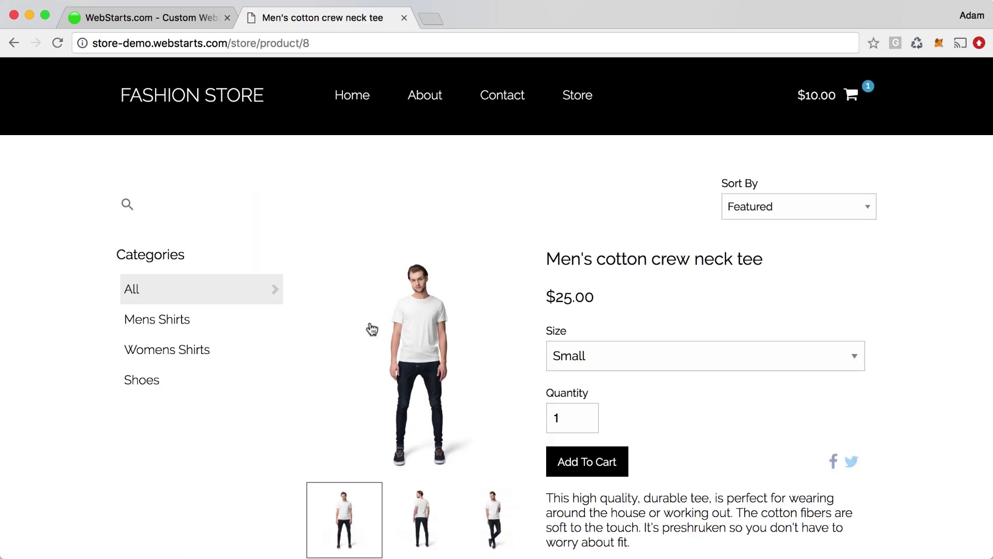
scroll(498, 358, "down", 3)
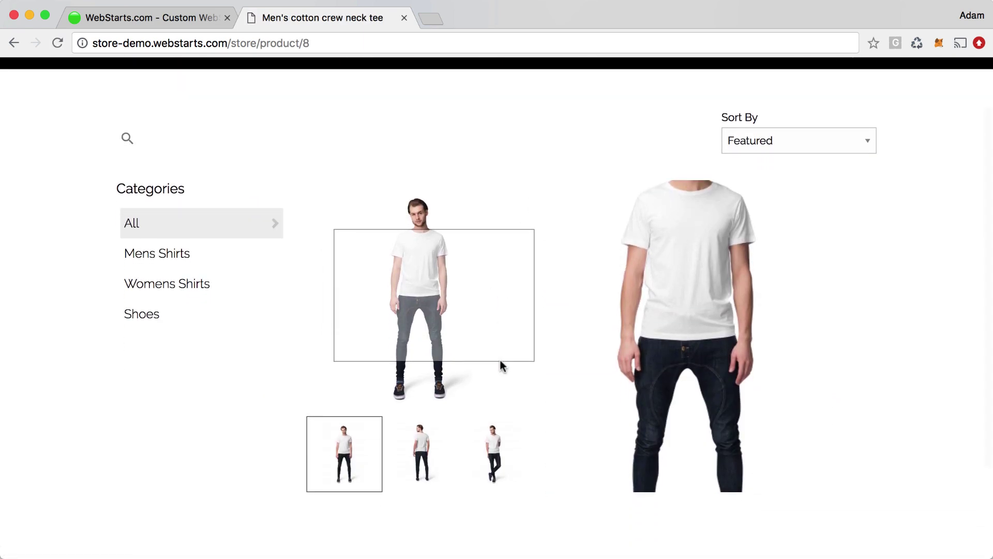
scroll(499, 361, "up", 3)
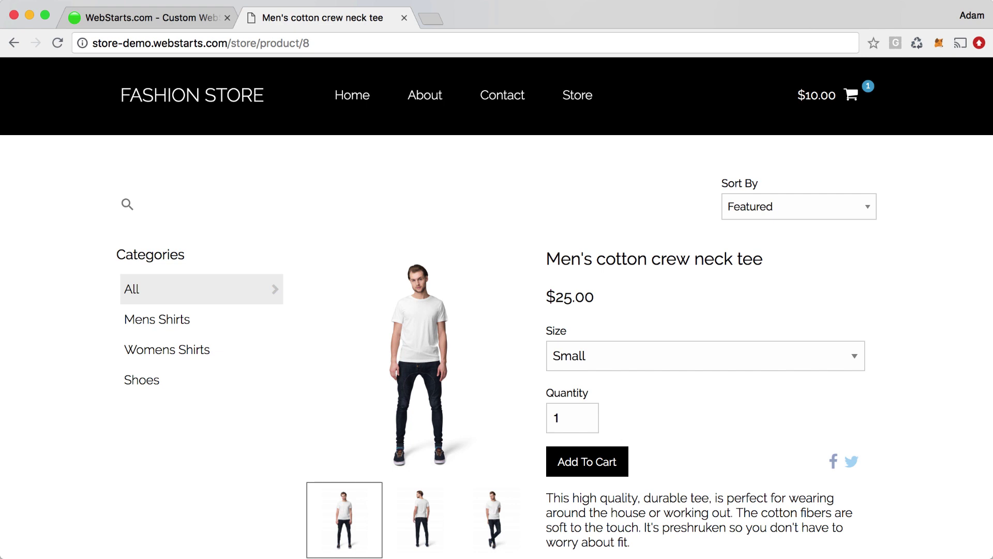
Step: Reopen the crew neck tee from the Store listing, then switch to the WebStarts dashboard tab
left_click(577, 95)
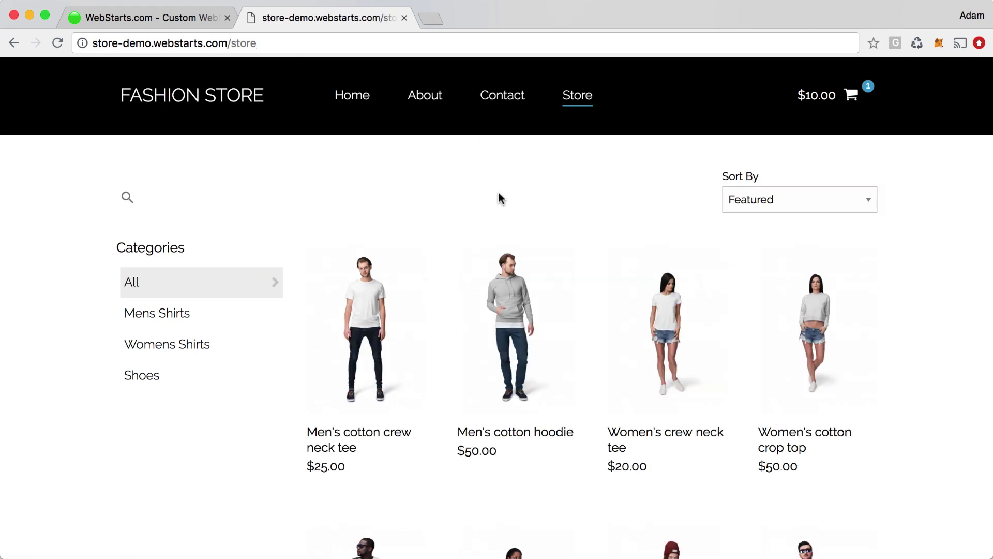
left_click(372, 322)
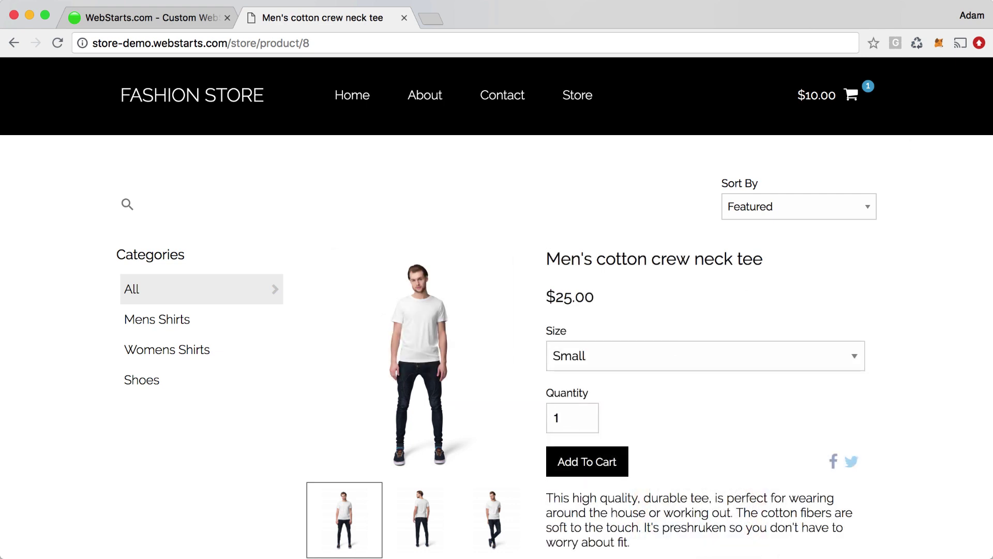
key("ctrl+shift+Tab")
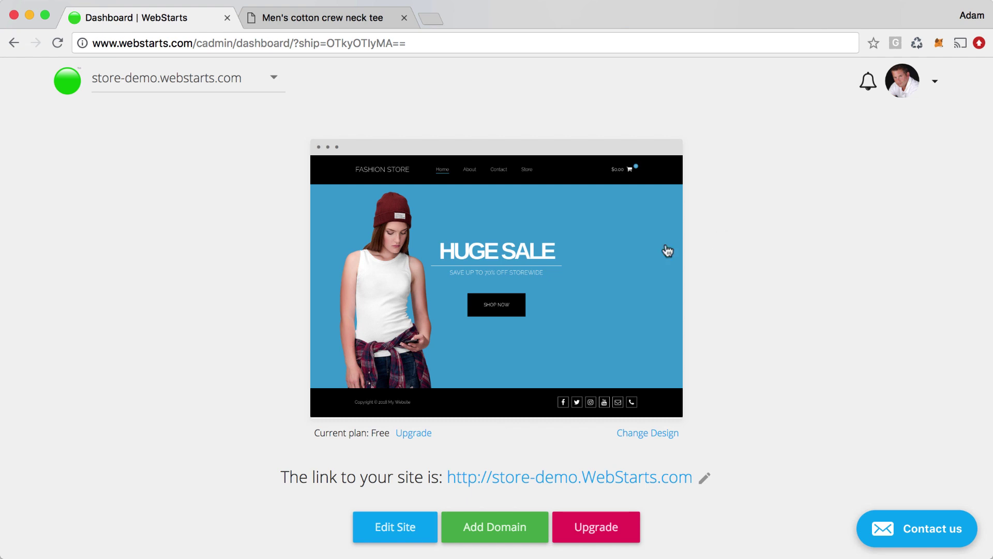
Step: Launch Edit Site from the dashboard preview to edit the Fashion Store home page
left_click(516, 287)
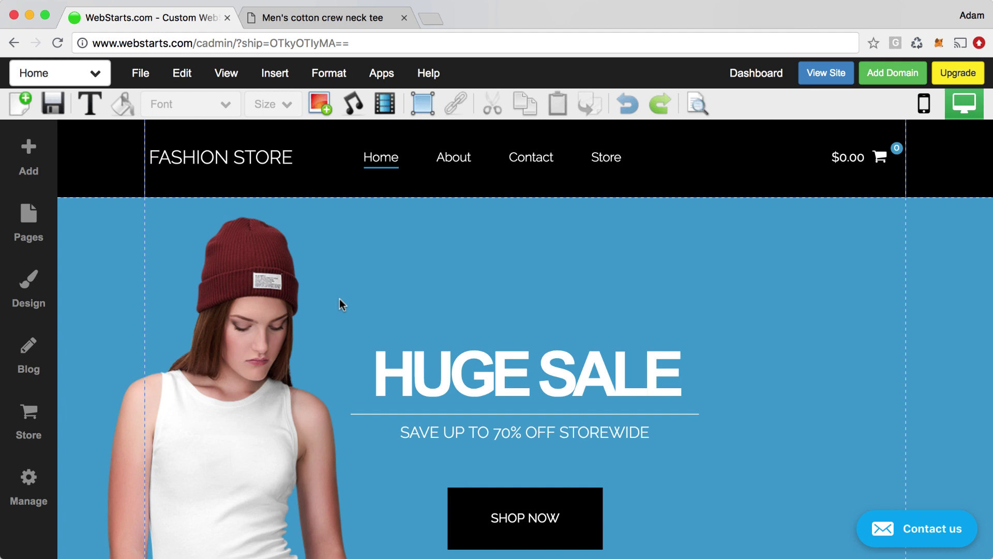
Step: Select the blue HUGE SALE hero section and give it the Fade In animation effect
left_click(343, 226)
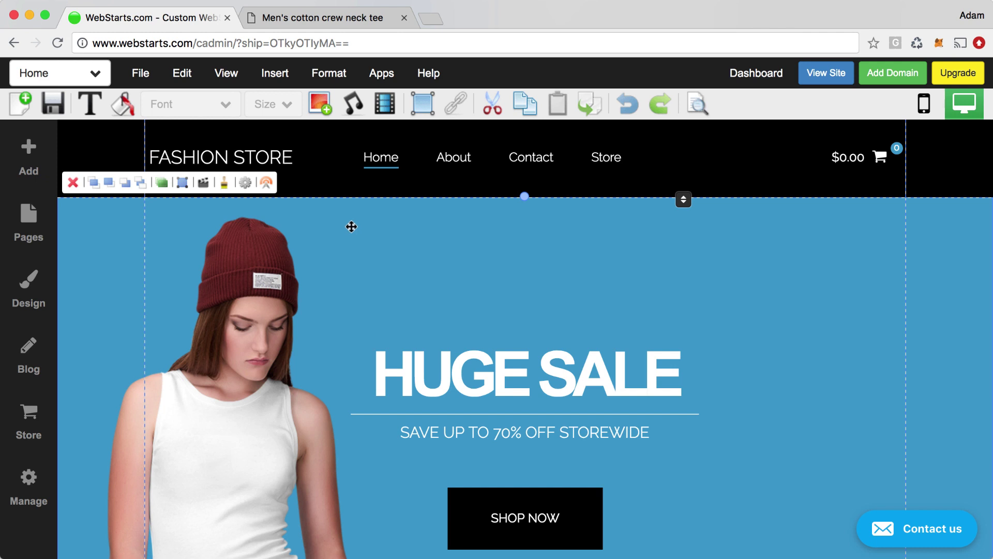
left_click_drag(350, 230, 331, 242)
left_click(498, 370)
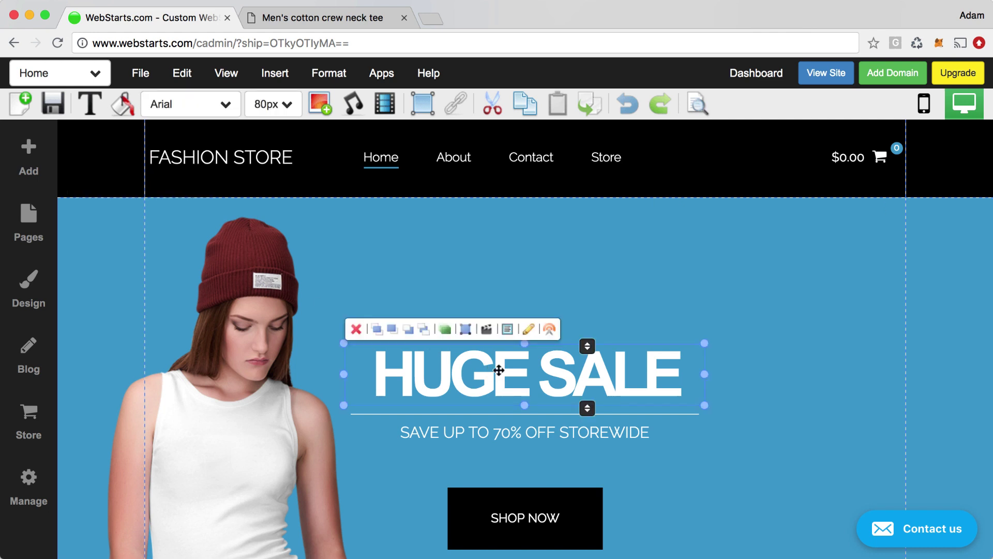
left_click(516, 434)
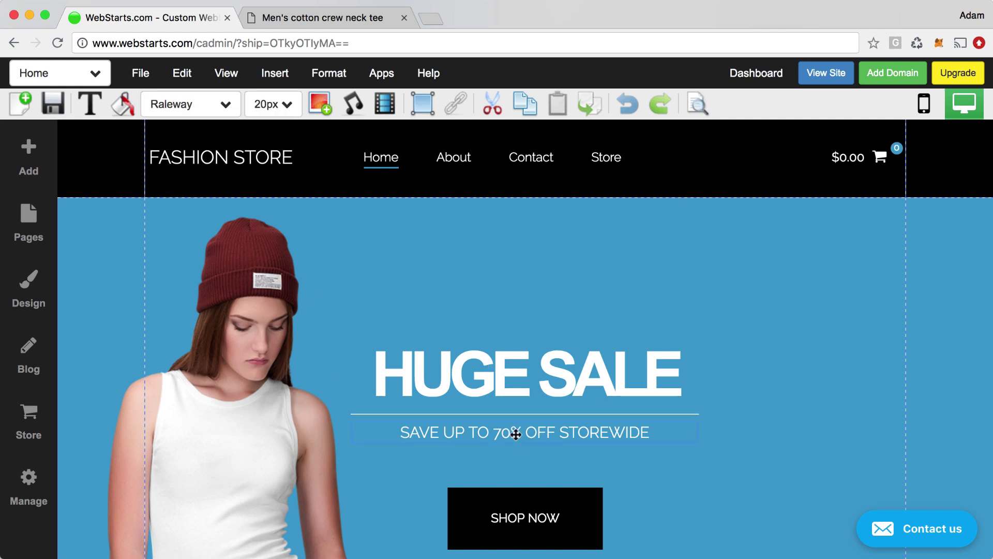
left_click(527, 514)
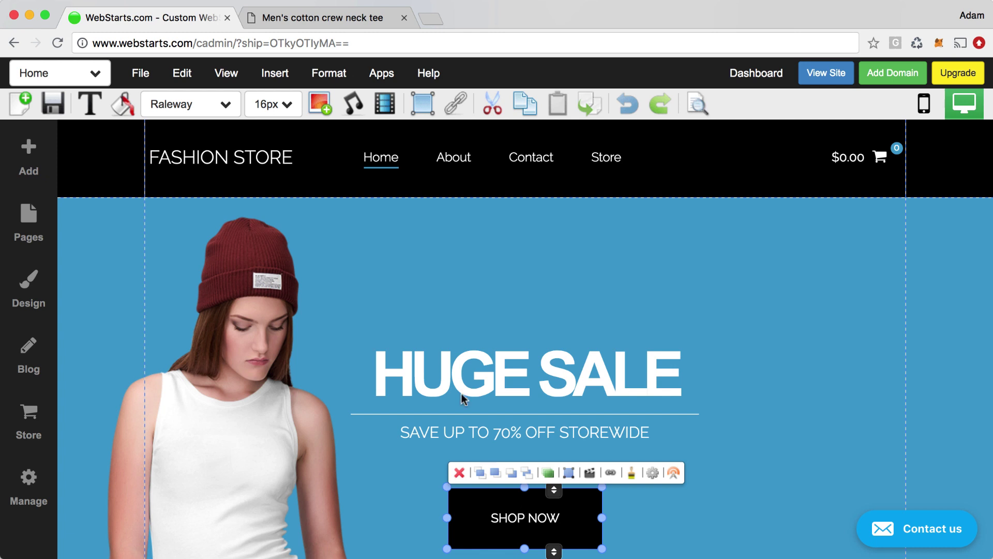
left_click(406, 259)
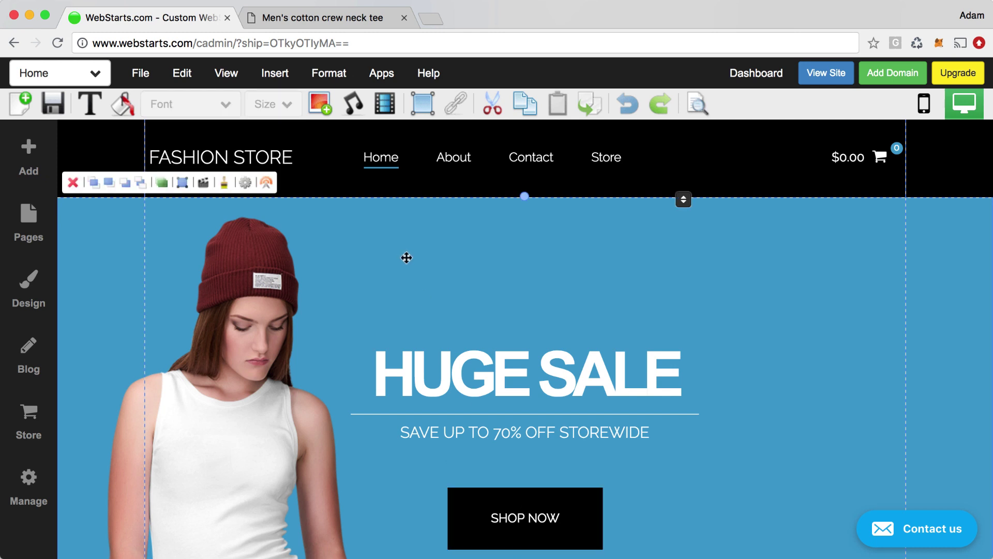
left_click(205, 184)
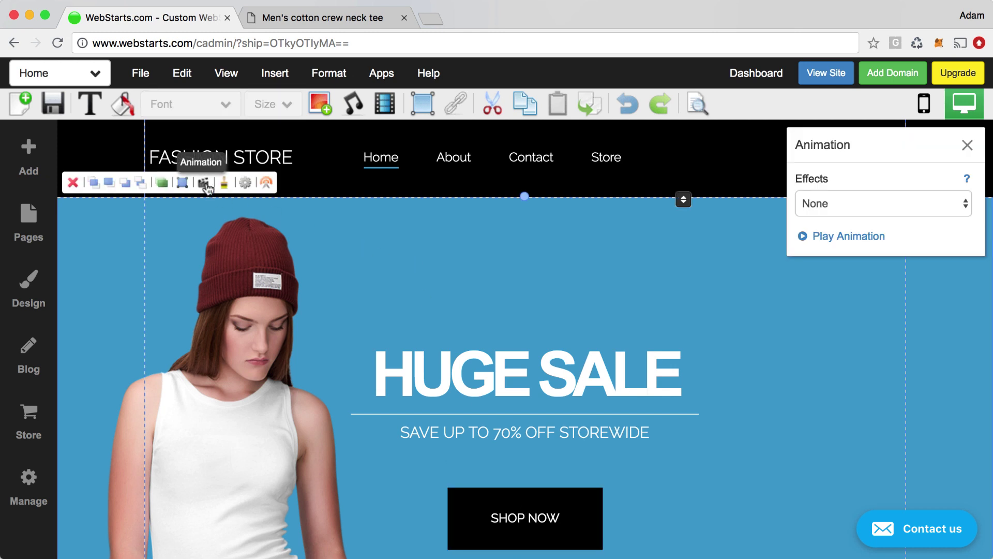
left_click(823, 207)
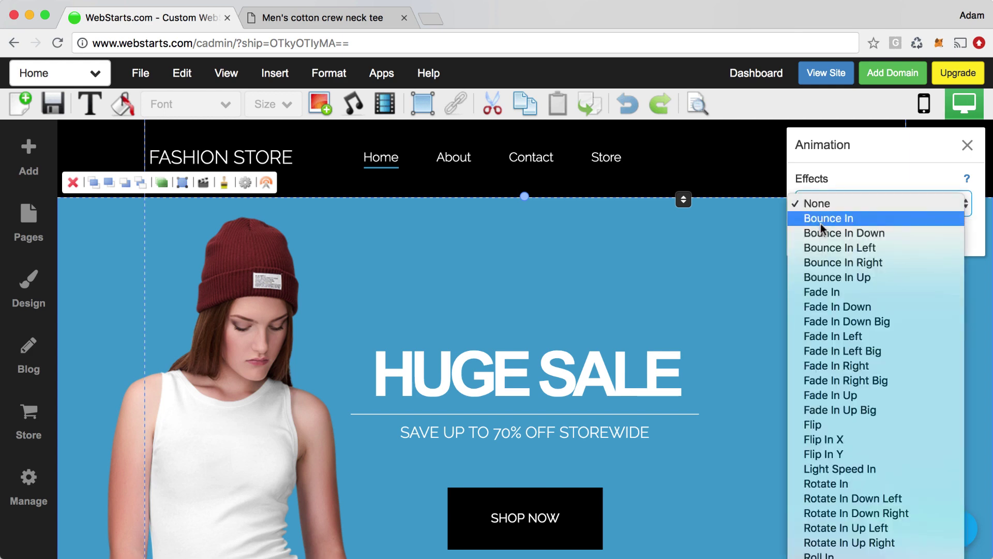
left_click(821, 291)
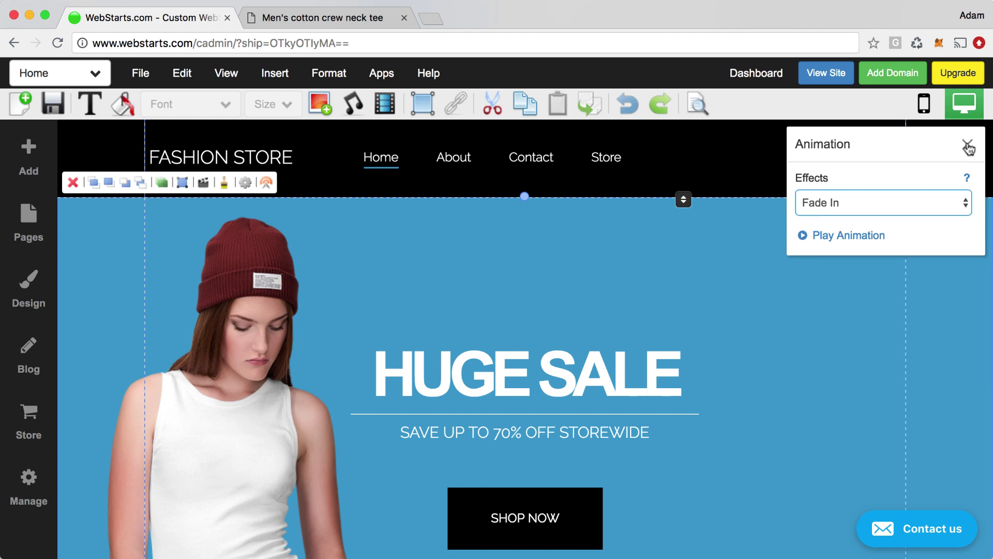
left_click(967, 147)
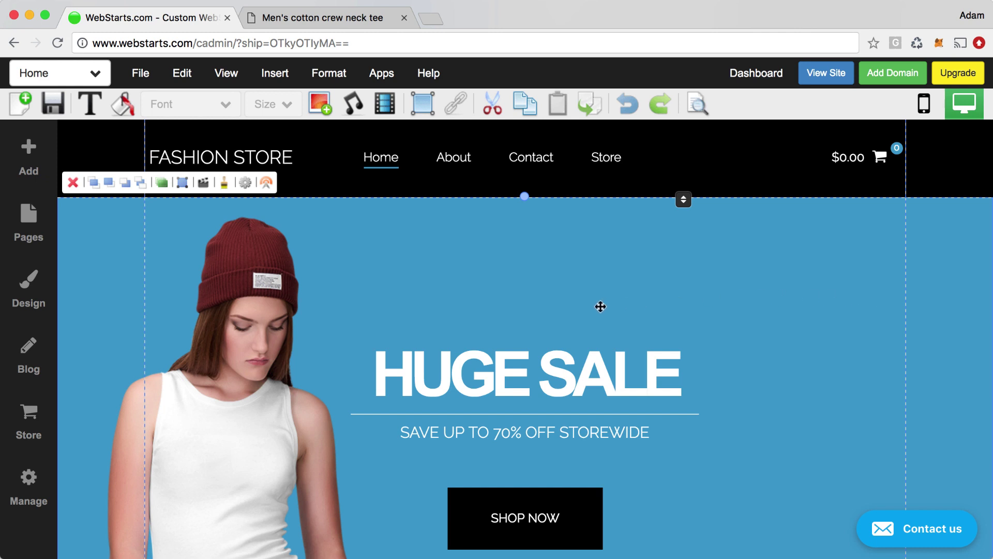
Step: Save the Home page and switch to editing the Store Product page
left_click(56, 105)
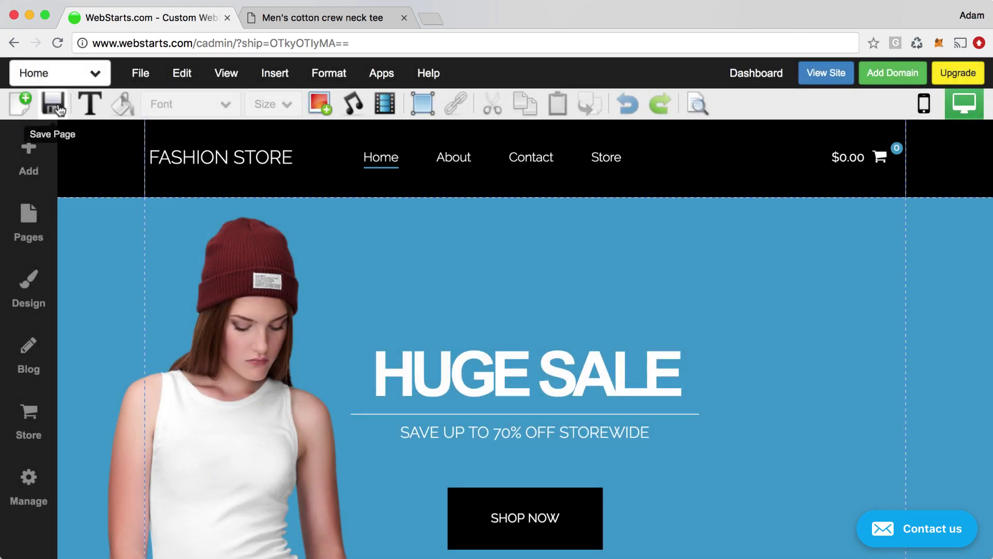
left_click(97, 74)
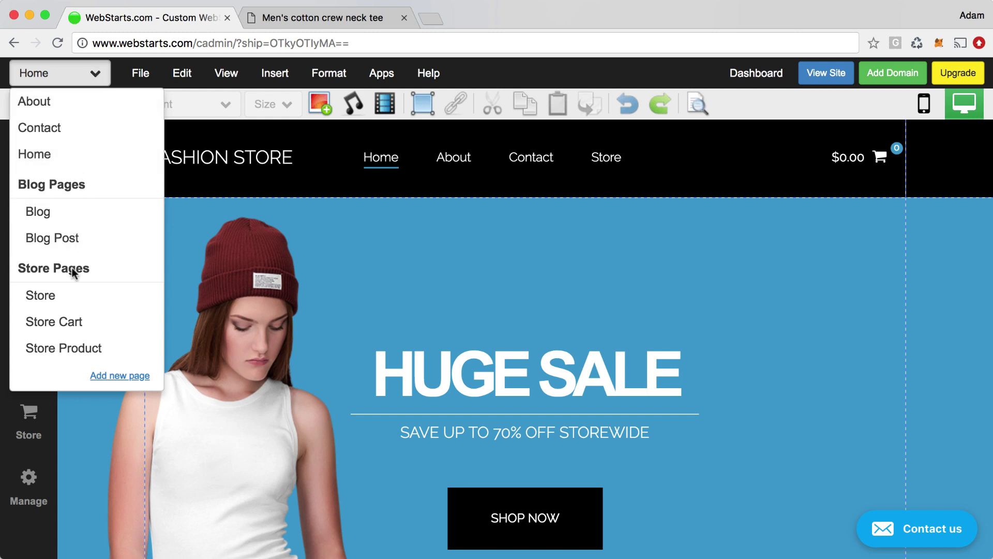
left_click(70, 349)
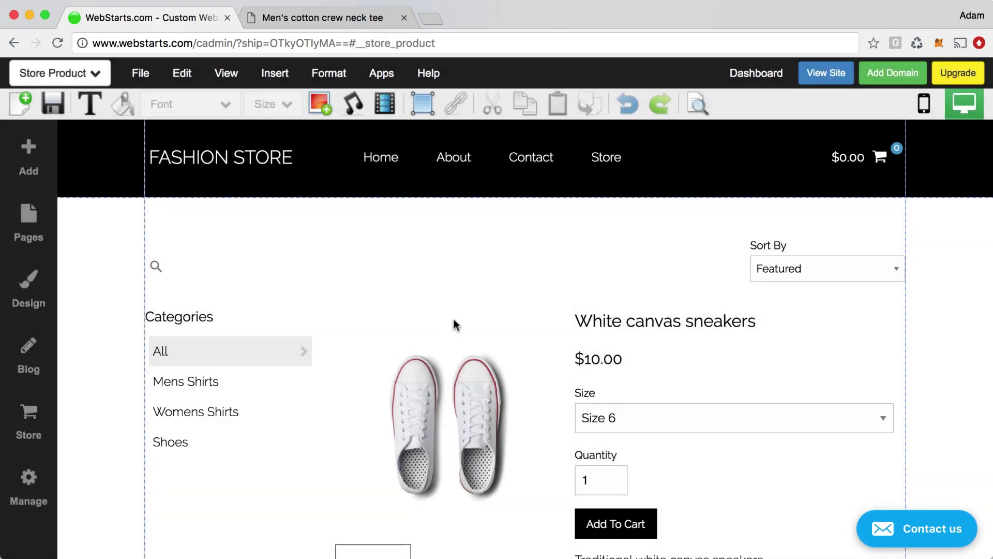
Step: Give the store product widget the Fade In animation effect and save the page
left_click(455, 321)
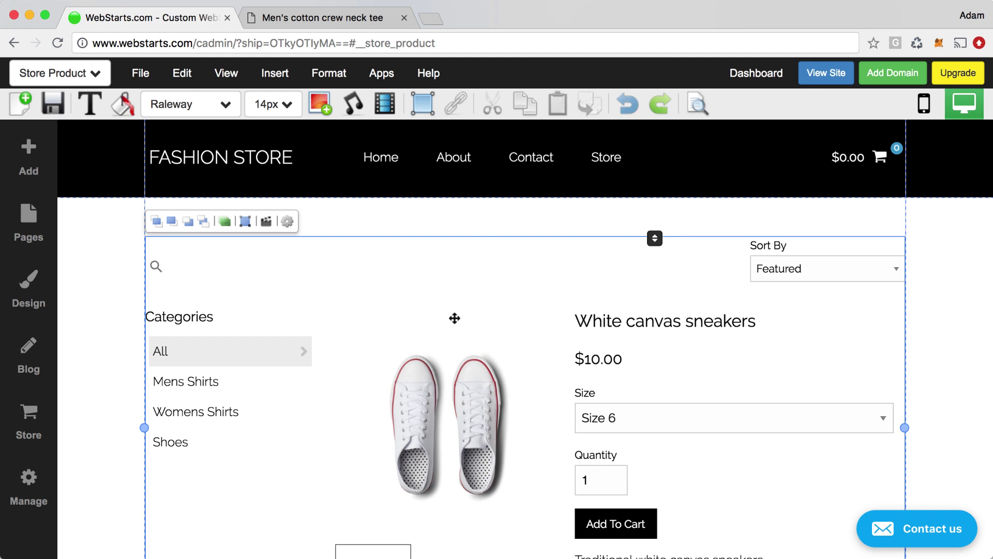
left_click(266, 222)
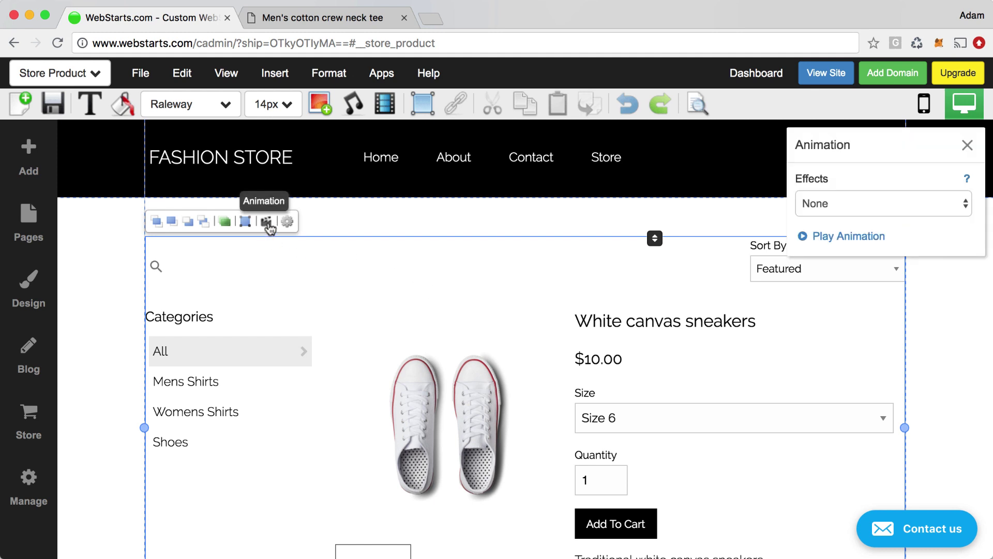
left_click(860, 204)
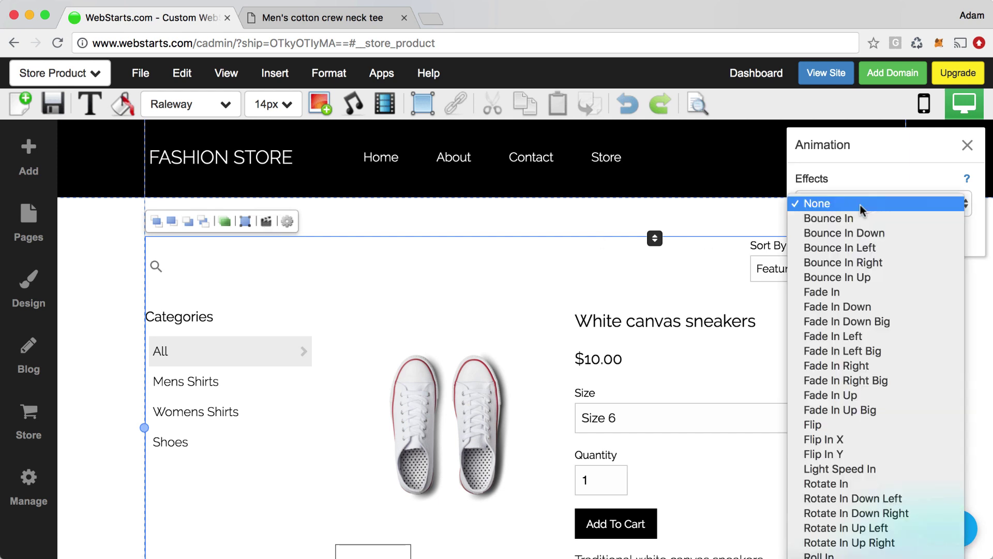
left_click(848, 290)
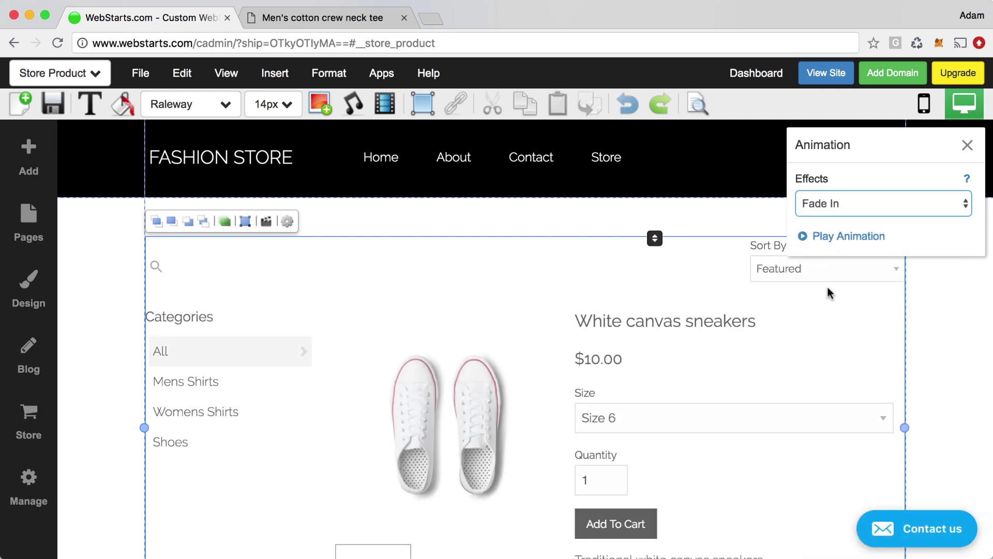
left_click(50, 106)
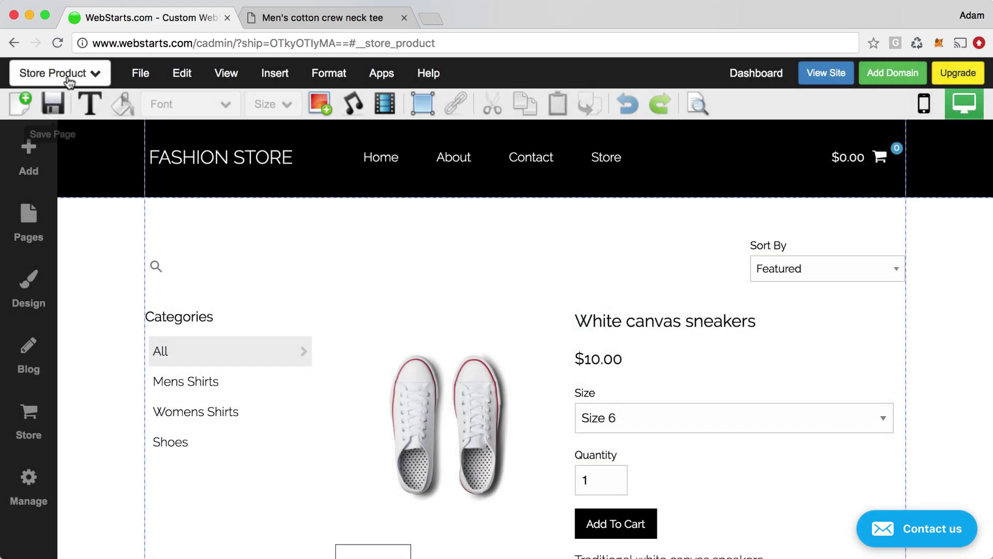
Step: Switch to the Store Cart page, set its store widget animation to Fade In, and save
left_click(69, 79)
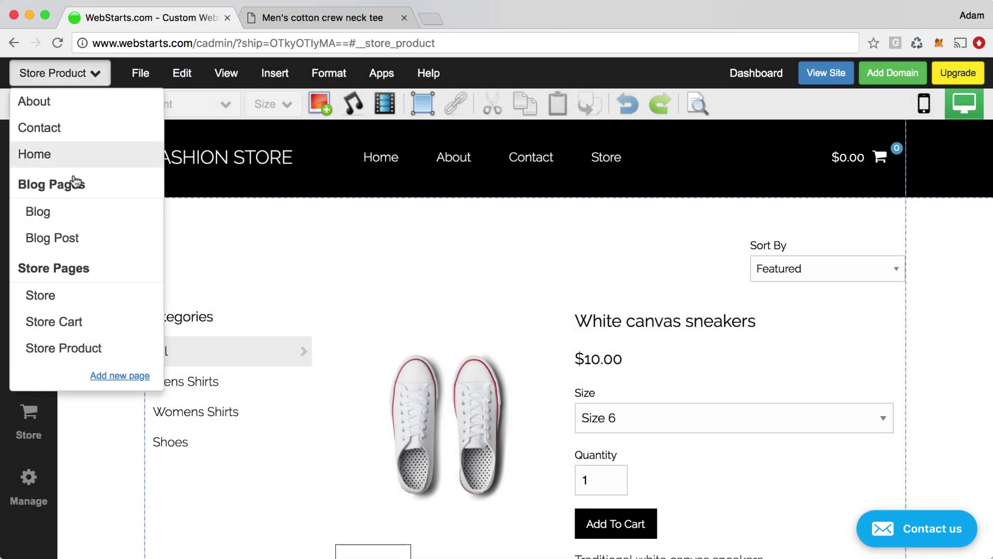
left_click(68, 321)
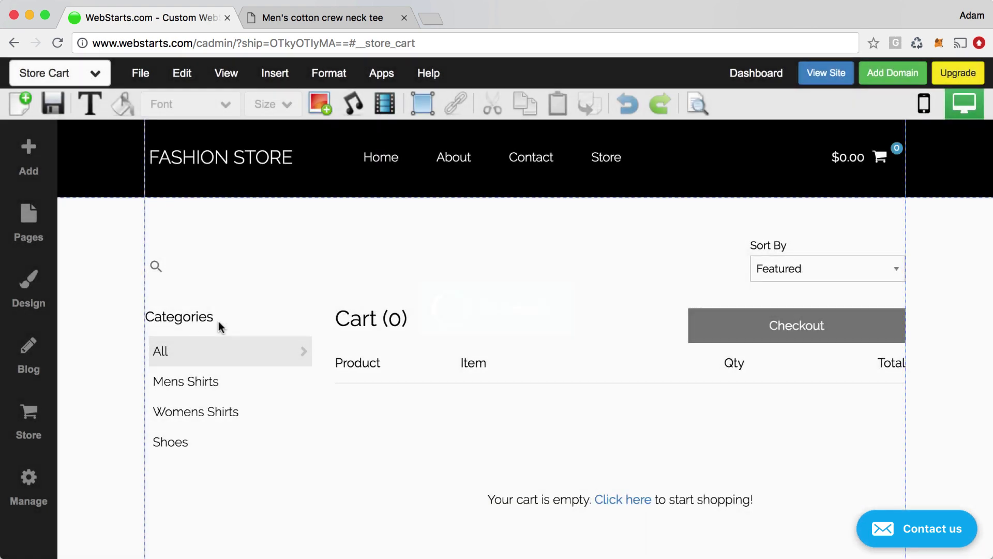
left_click(303, 335)
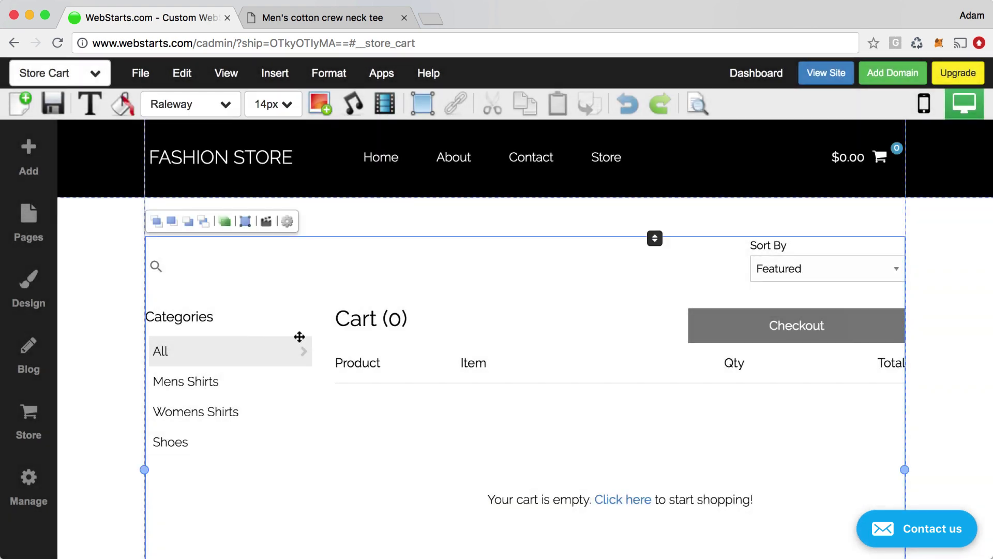
left_click(267, 221)
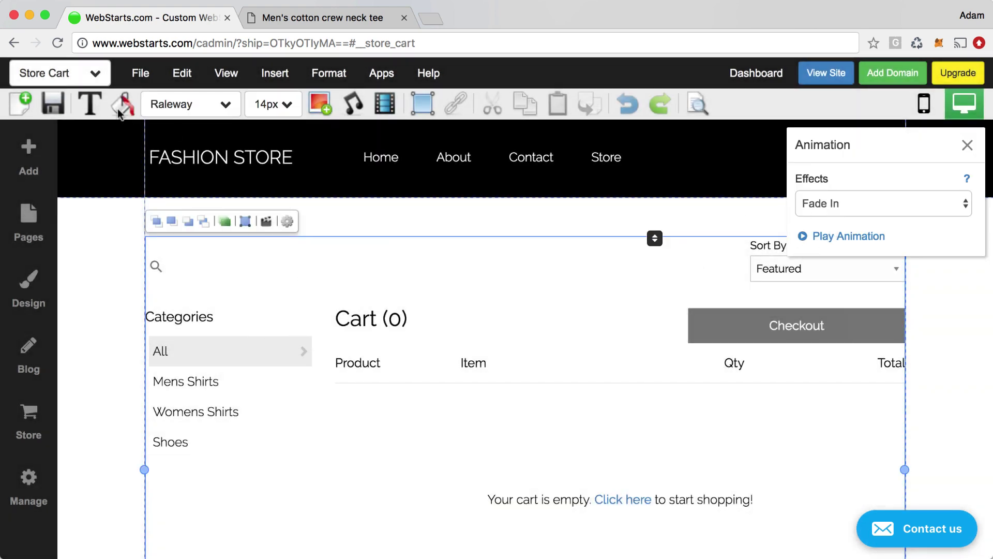
left_click(60, 107)
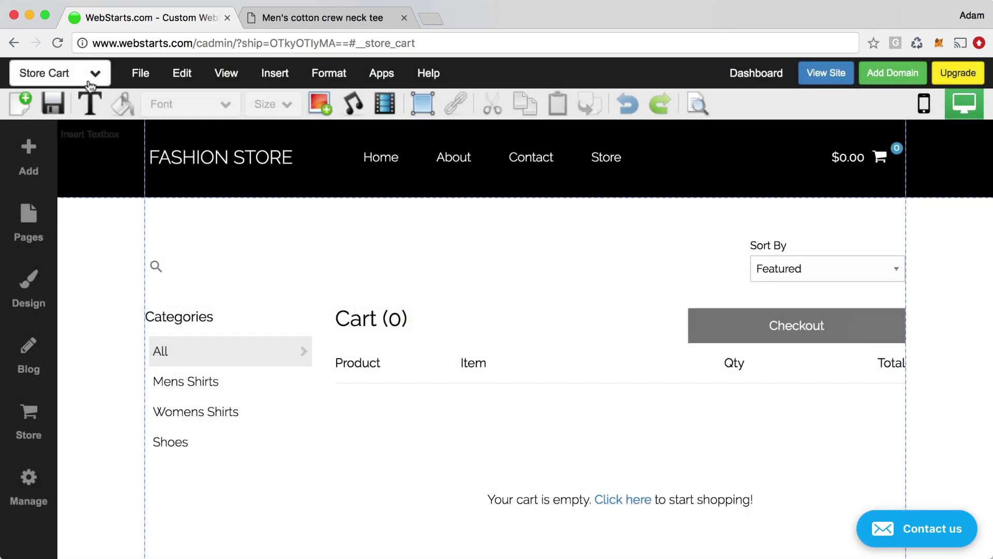
Step: Switch to the Store page, give its store widget the Fade In effect, and save
left_click(90, 83)
left_click(70, 296)
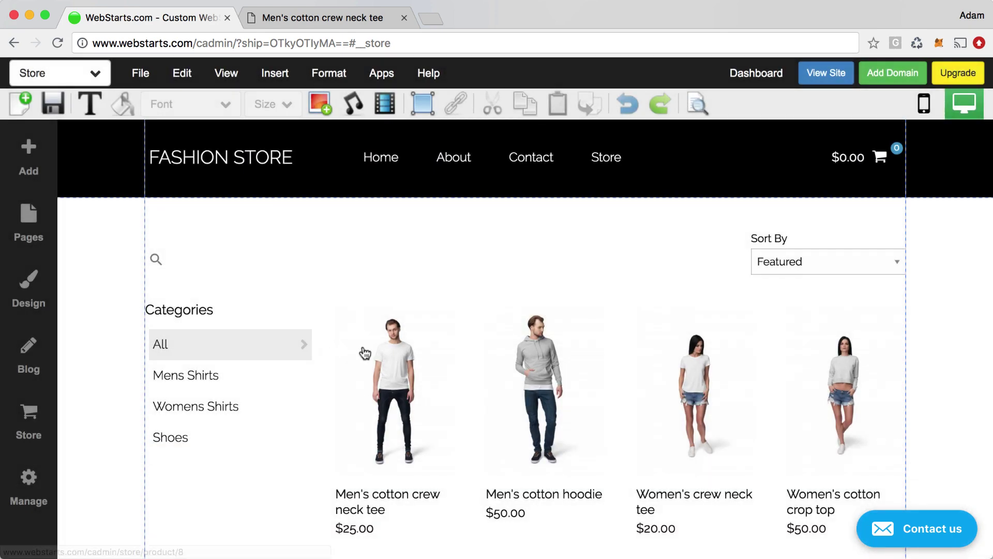
left_click(365, 350)
left_click(266, 214)
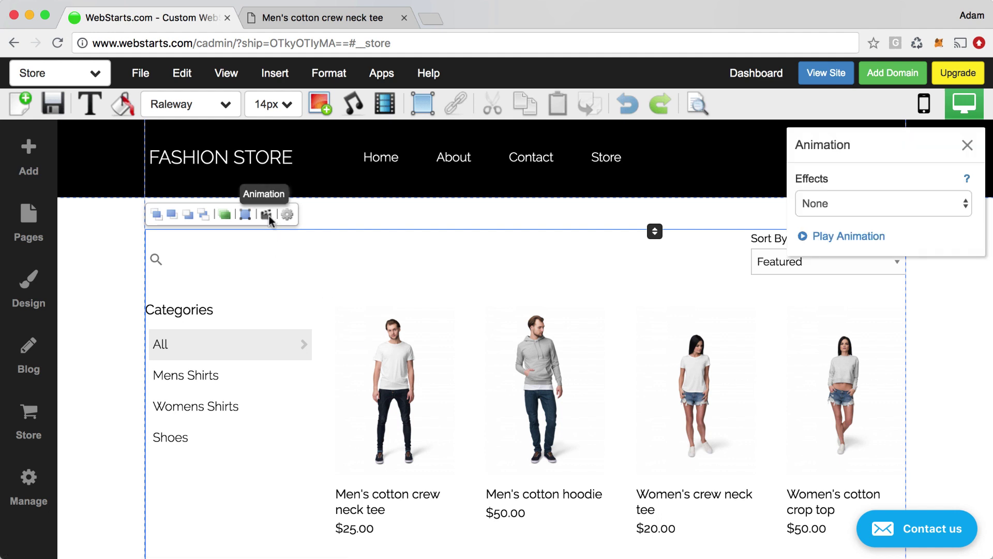
left_click(844, 207)
left_click(835, 287)
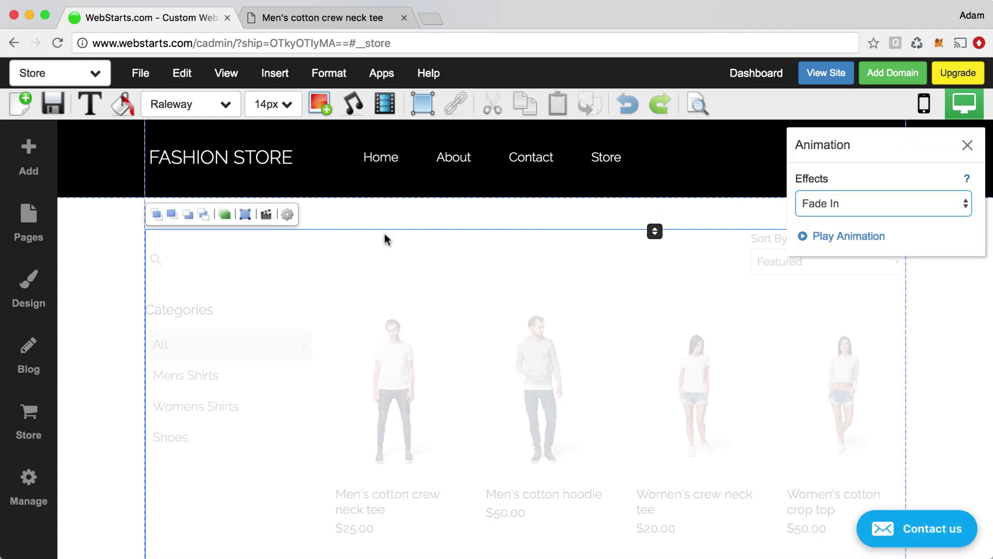
left_click(53, 104)
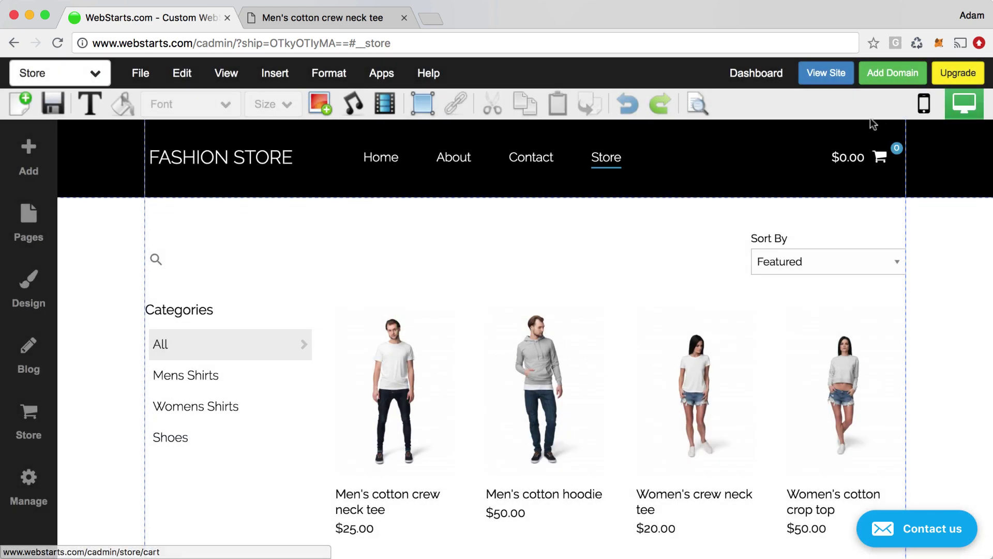
Step: On the live site, go Home, SHOP NOW, filter Mens Shirts, and open the crew neck tee
left_click(333, 22)
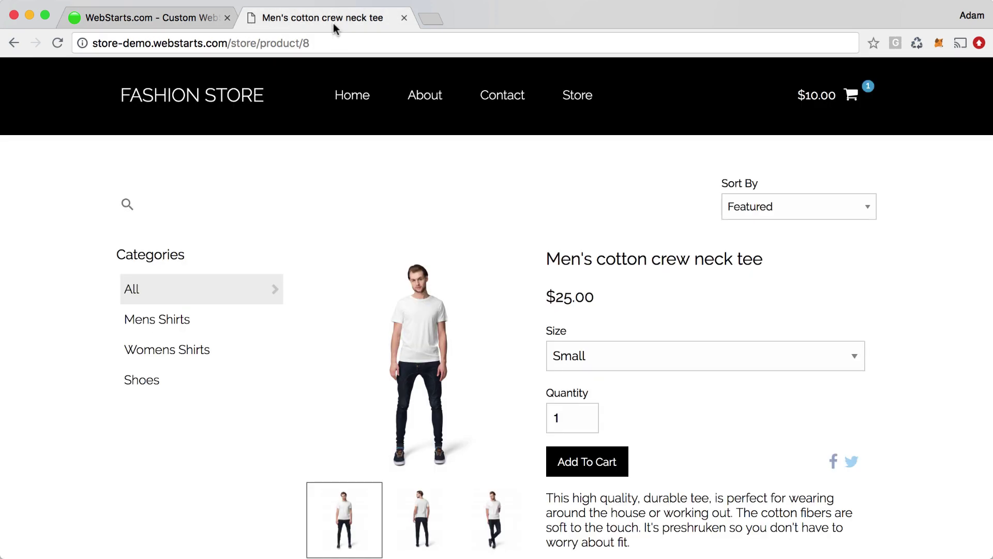
left_click(352, 99)
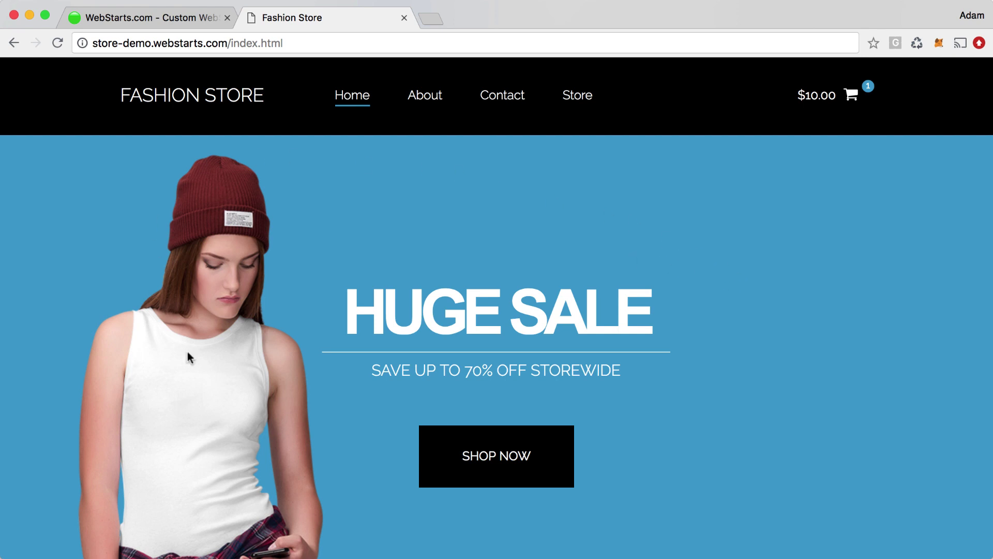
left_click(498, 470)
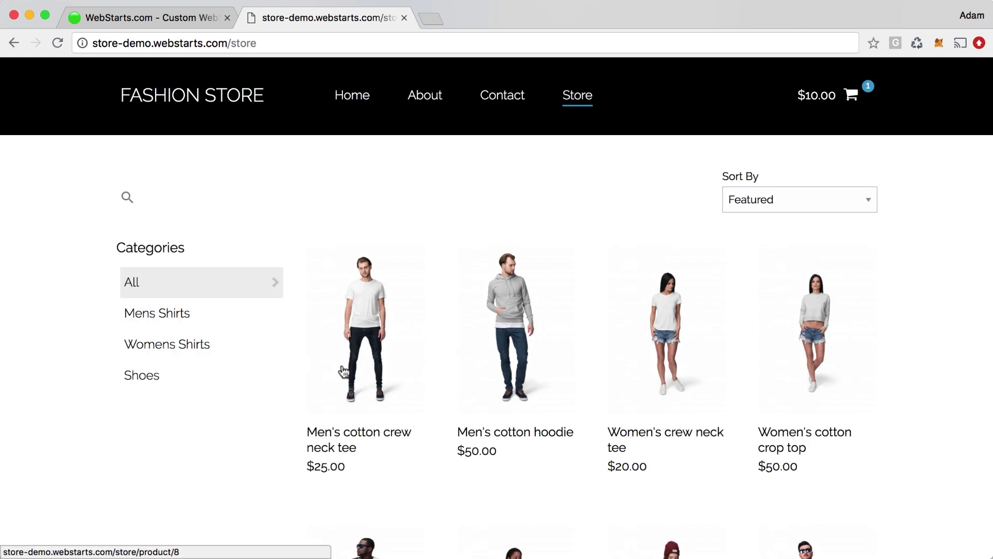
left_click(185, 326)
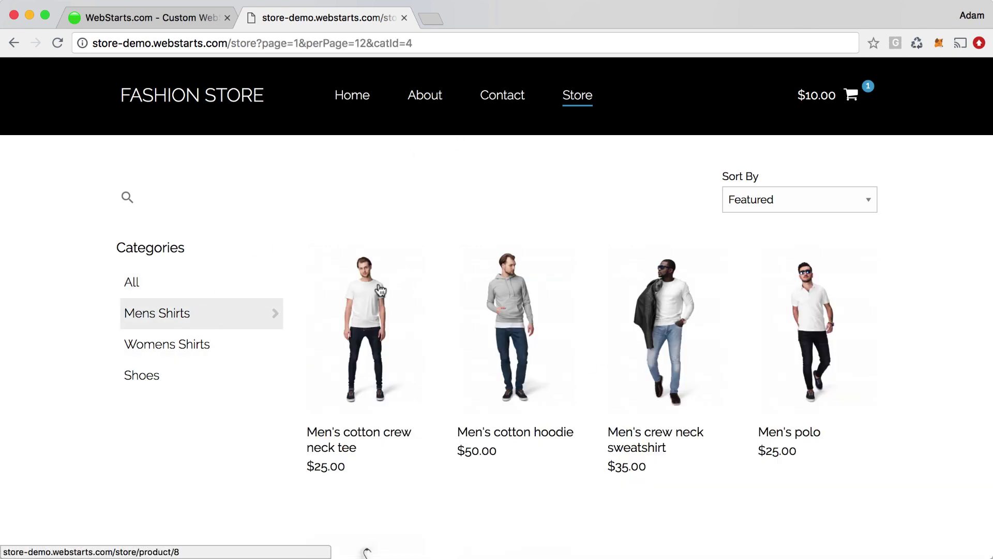
left_click(380, 289)
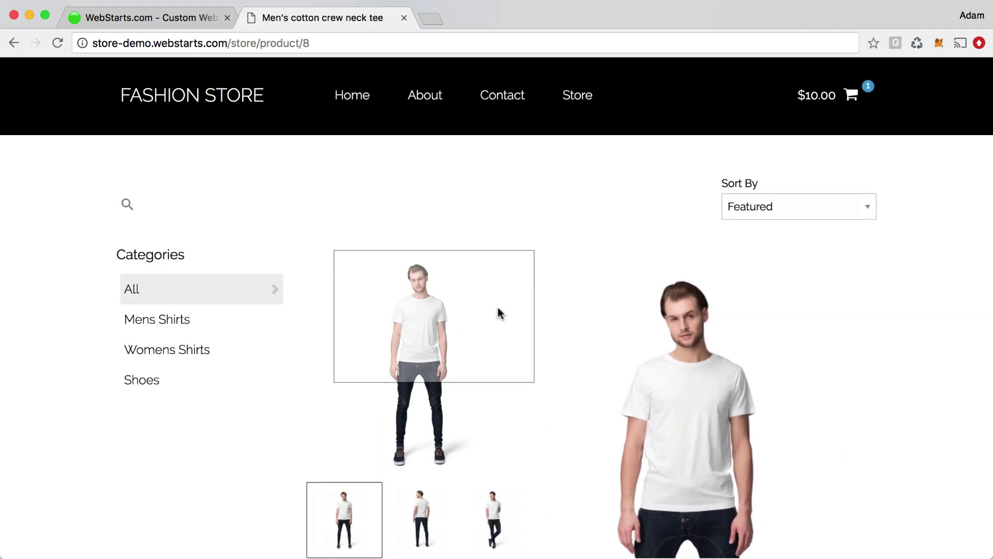
Step: View the tee's enlarged photo, then add it to the cart for a $35.00 total
left_click(509, 310)
left_click(724, 341)
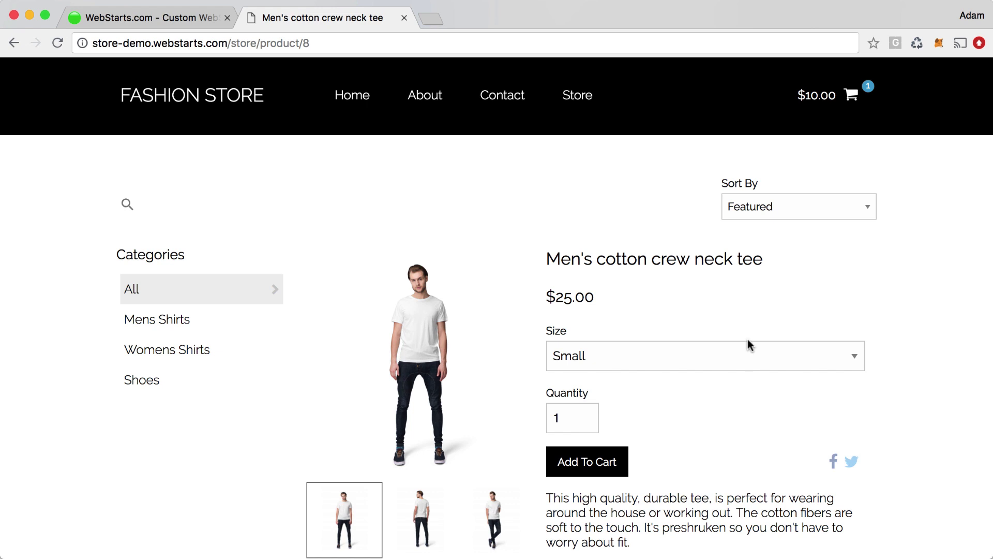
left_click(597, 464)
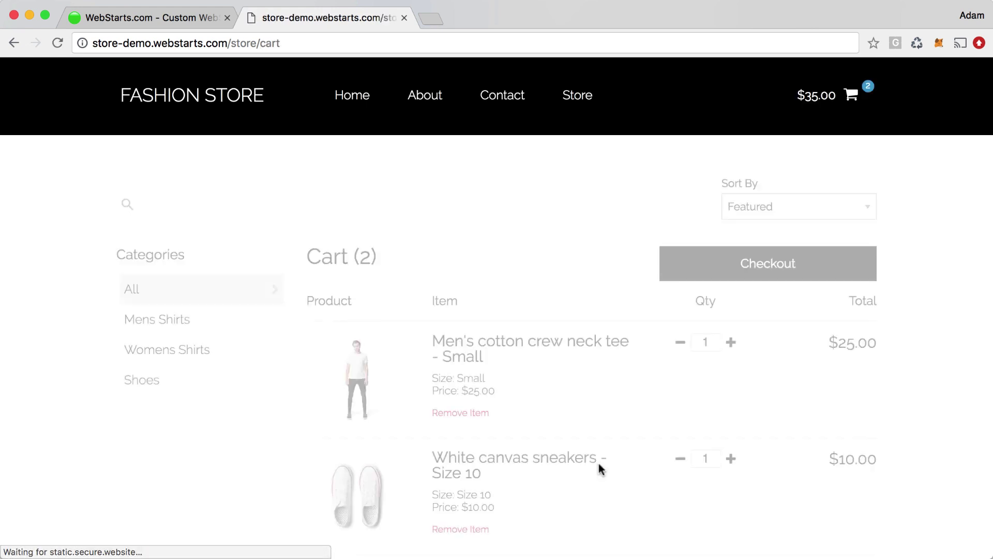
Step: Return to the live home page via the Home link to watch the HUGE SALE banner fade in
left_click(349, 108)
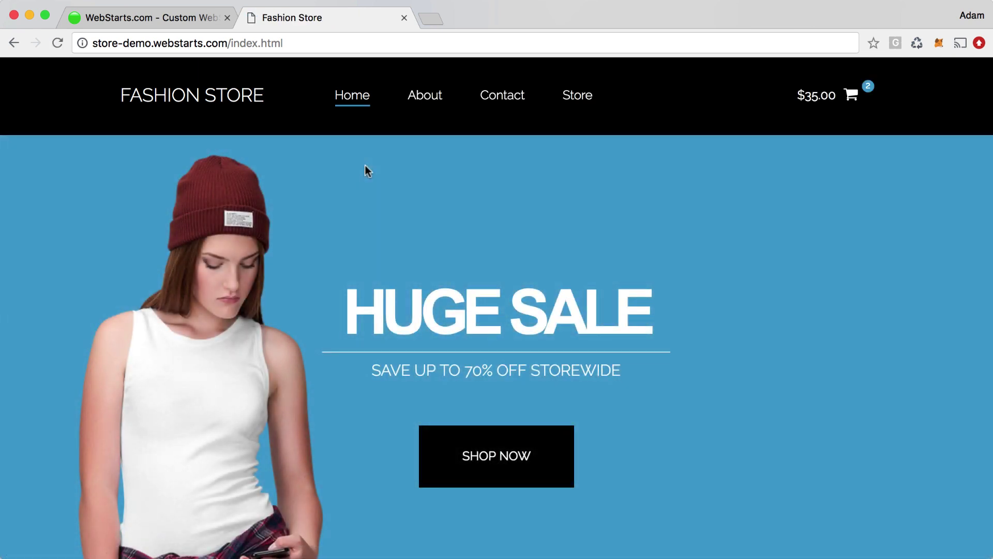